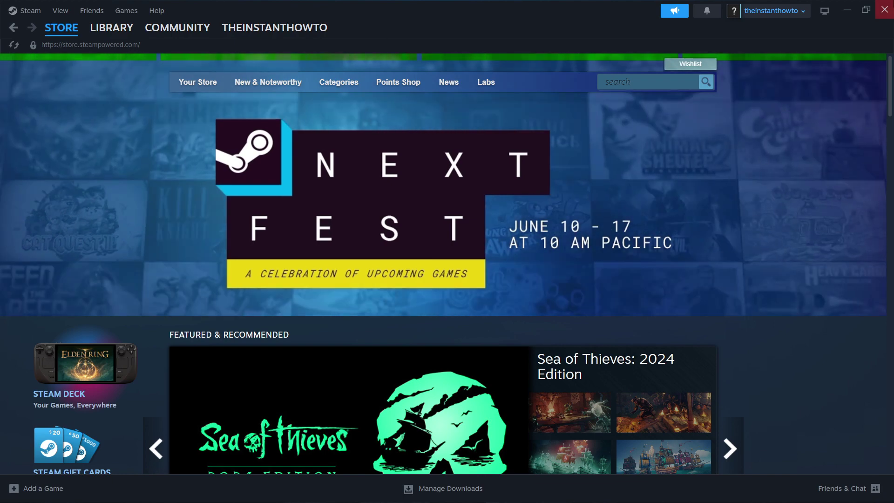
Switch to the Chrome window showing Google results for 'steam'.
key(alt+Tab)
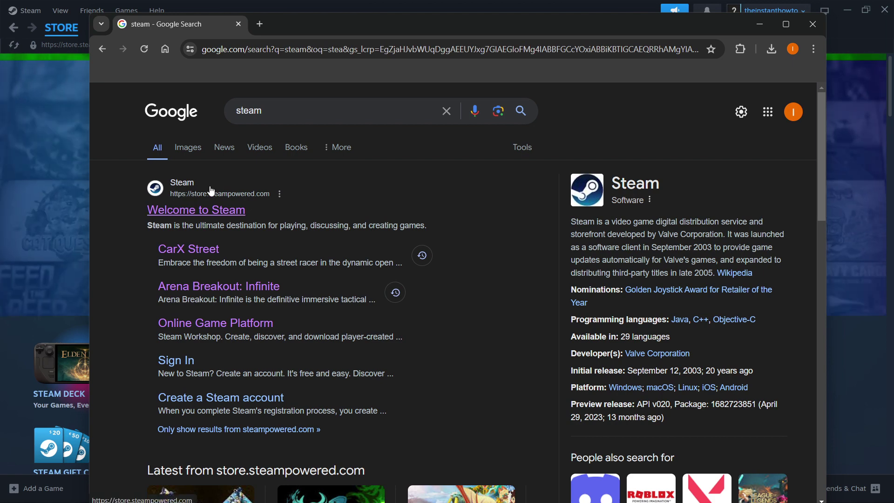
Download SteamSetup (5).exe from Steam's About page and launch the installer.
click(210, 211)
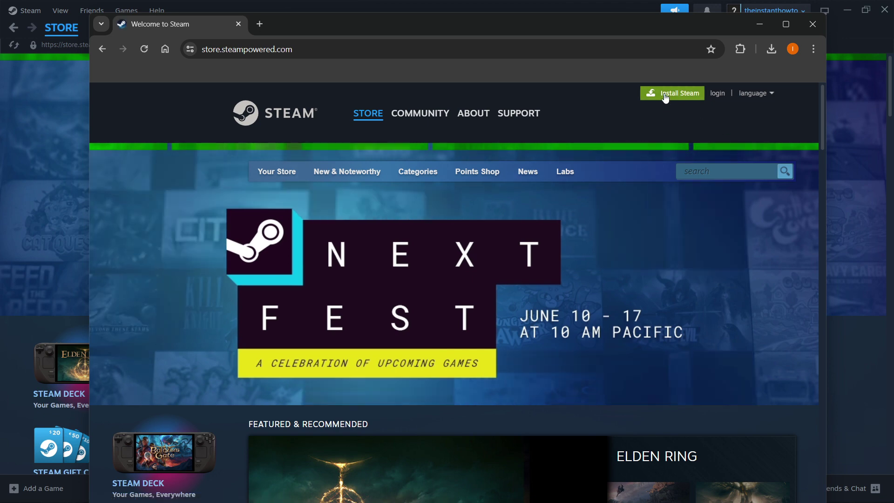
click(671, 99)
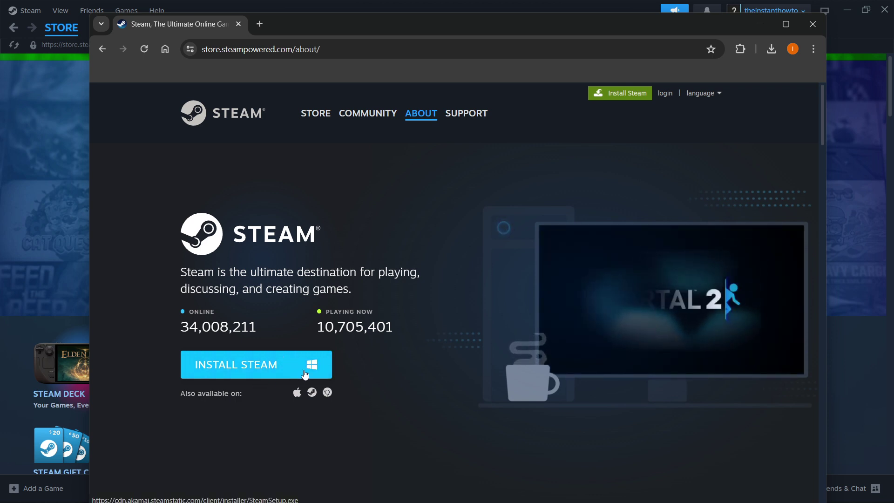
click(307, 368)
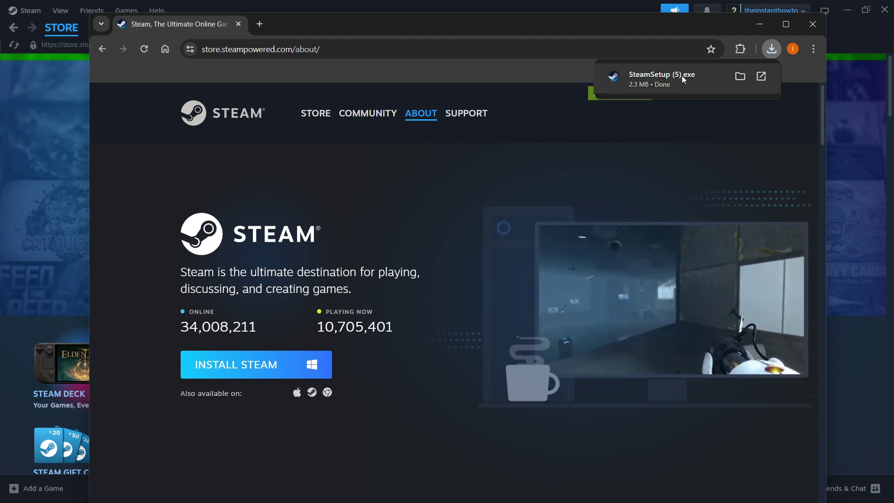
click(682, 76)
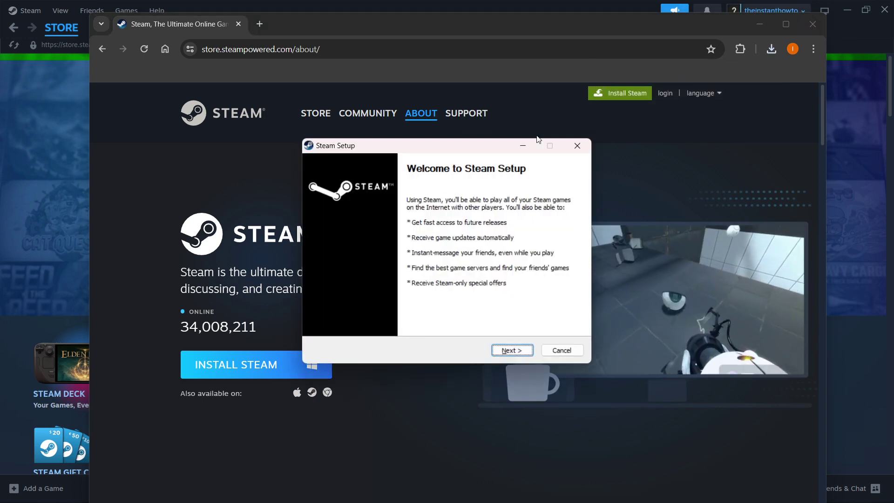
Advance Steam Setup to Choose Install Location with English, then close the wizard.
drag(483, 146, 482, 112)
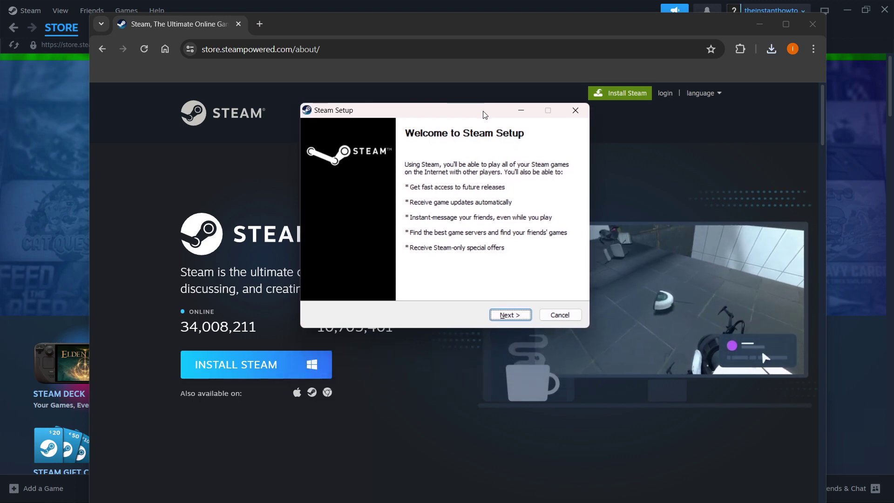
click(514, 316)
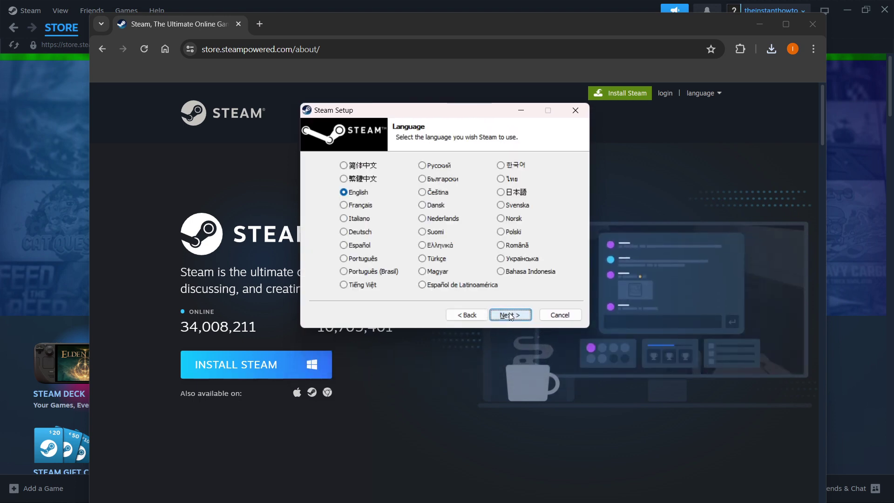
click(509, 312)
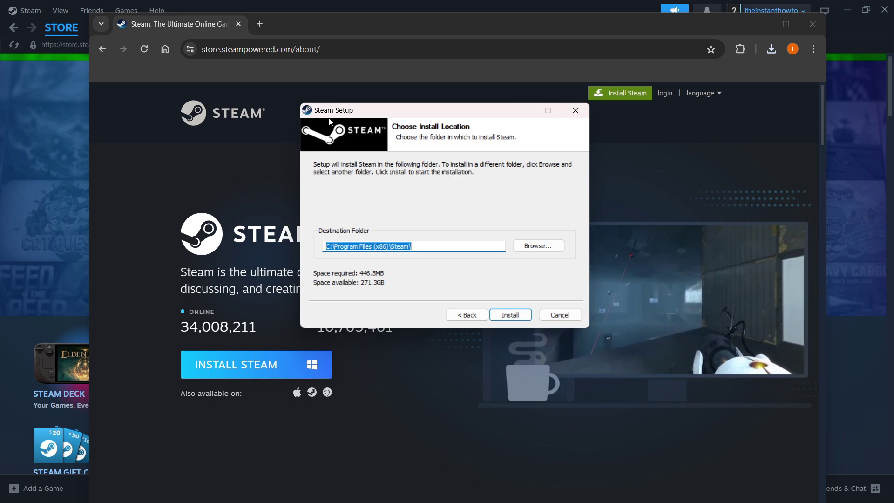
click(576, 111)
click(70, 28)
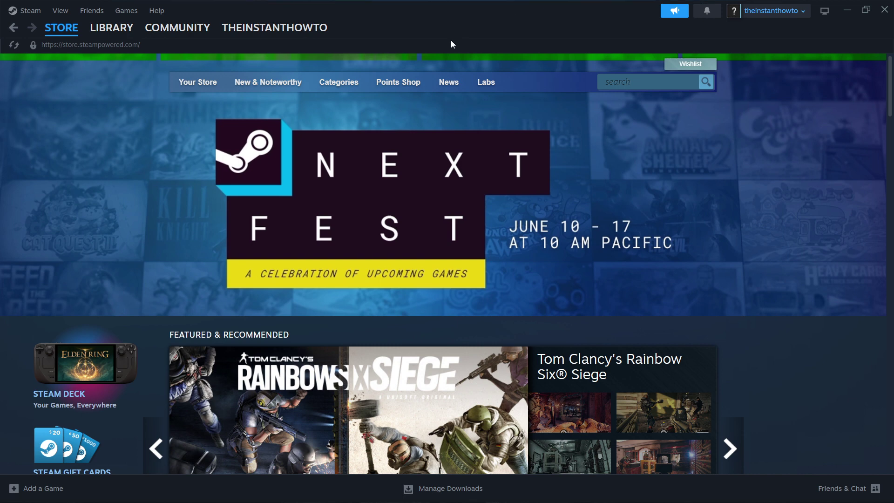
Search the Steam store for 'panicore' and open the PANICORE store page.
mouse_move(45, 31)
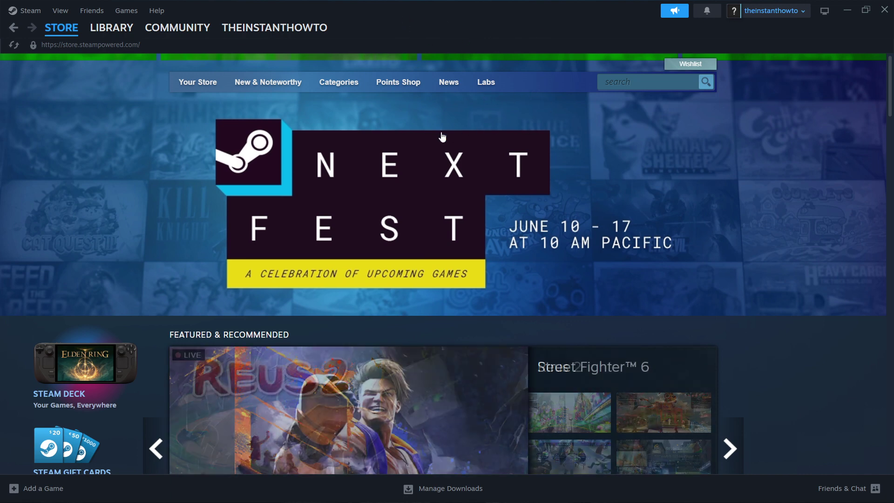
click(653, 83)
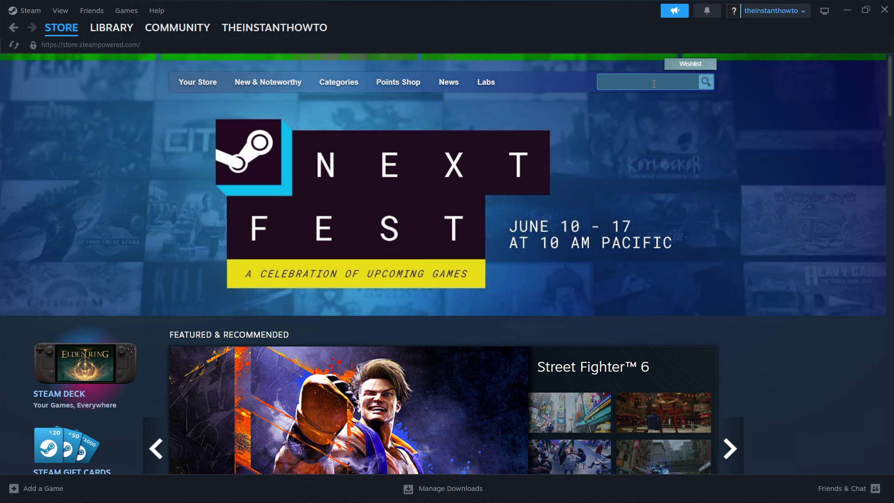
text(panicore)
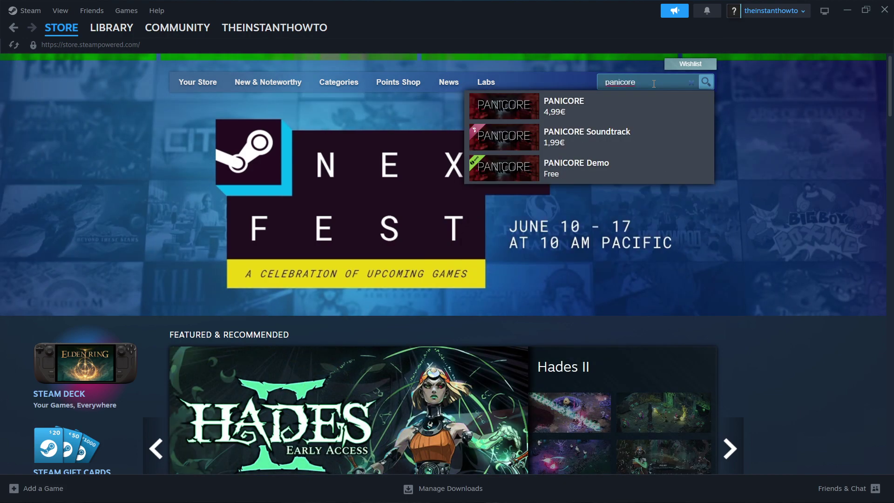
click(584, 102)
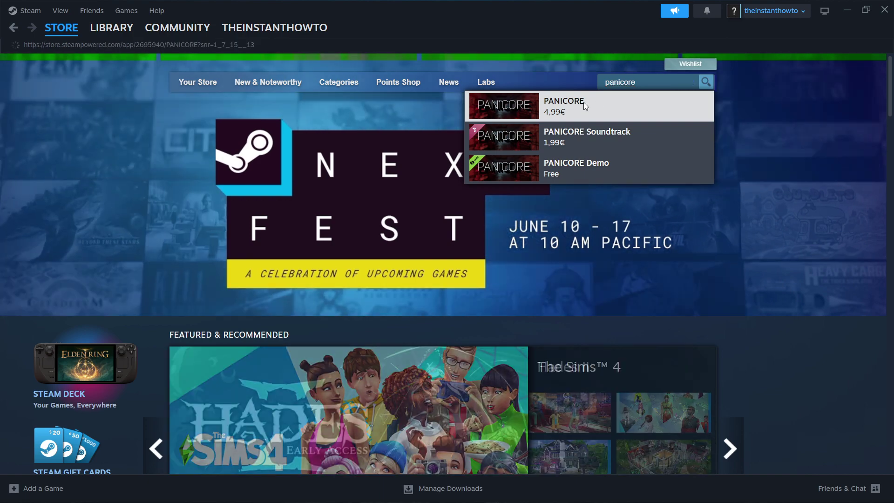
Scroll to the Buy PANICORE section and add PANICORE at 4,99€ to the cart.
scroll(99, 191, down, 7)
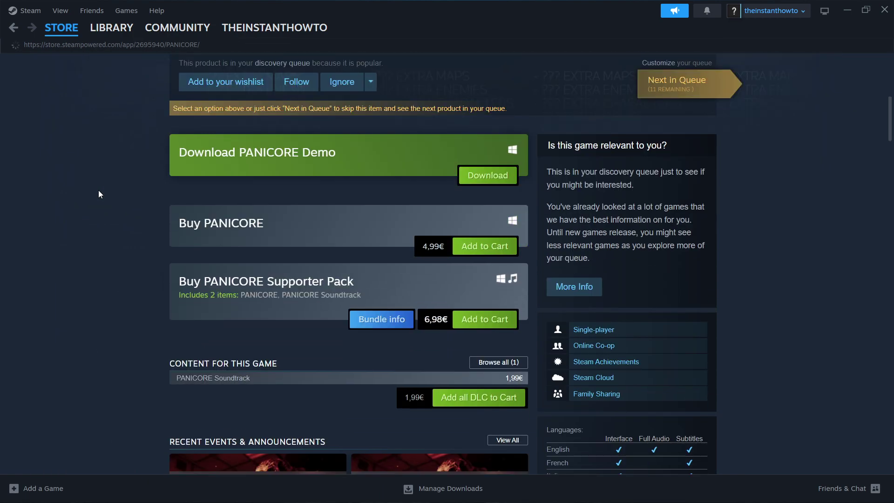
drag(203, 223, 304, 223)
click(301, 187)
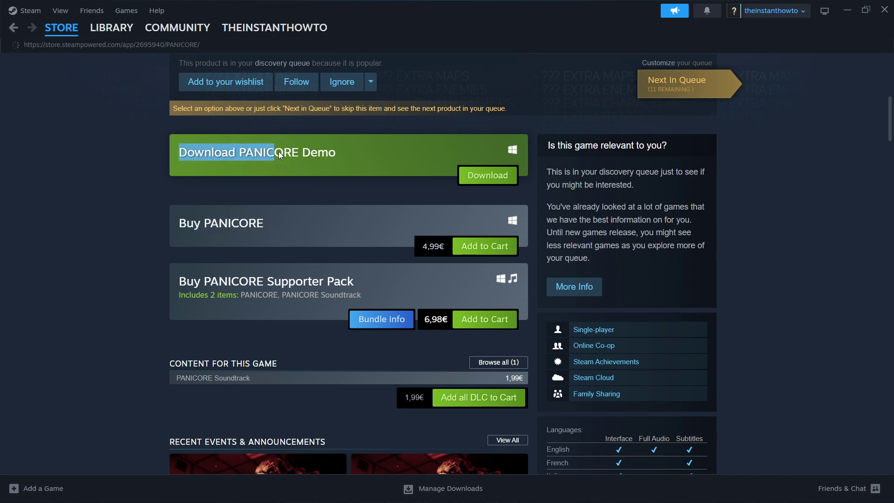
drag(279, 152, 351, 158)
click(353, 156)
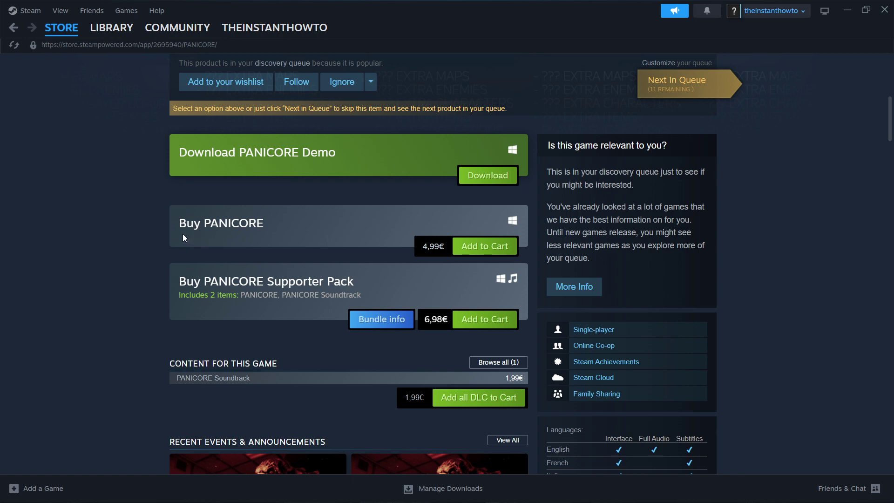
drag(206, 227, 312, 227)
click(311, 227)
drag(180, 230, 323, 225)
click(323, 225)
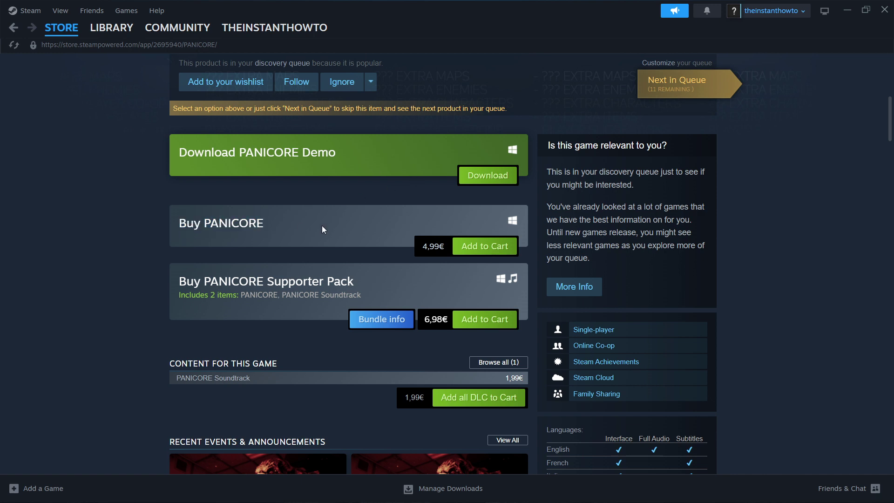
click(483, 250)
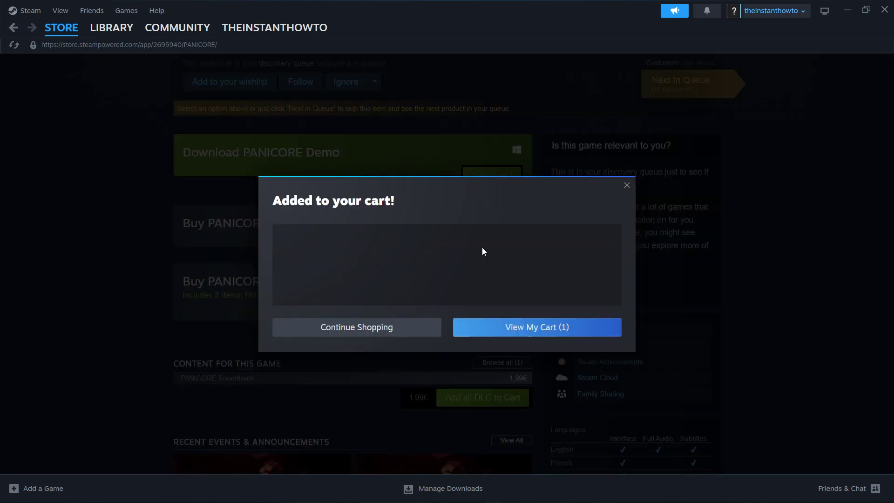
View the cart, keep the purchase for your own account, and continue to payment.
click(529, 328)
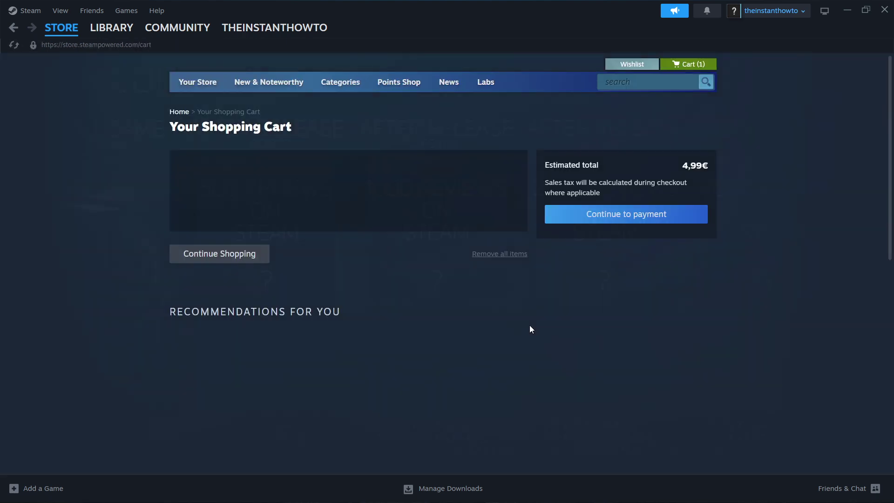
click(352, 217)
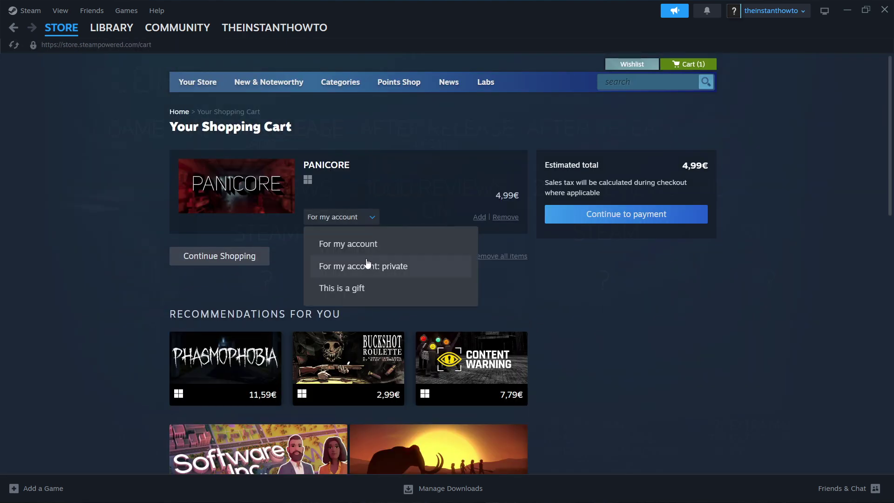
click(403, 245)
click(617, 215)
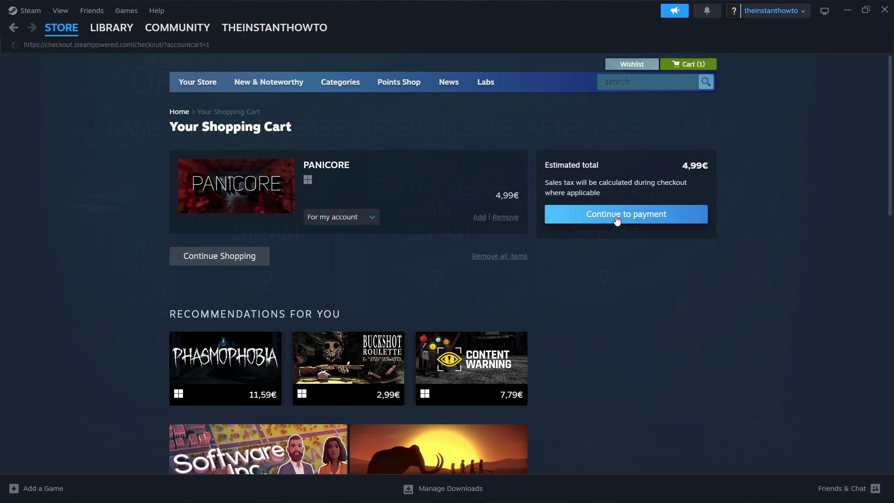
click(315, 193)
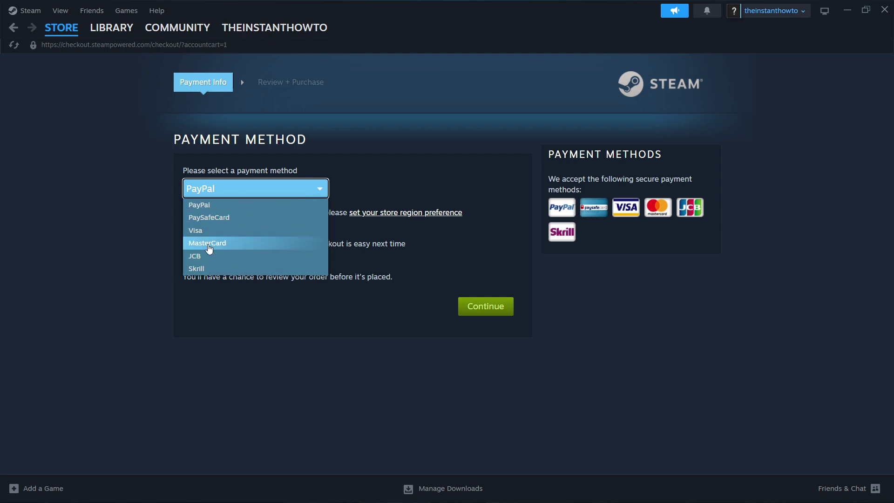
click(224, 205)
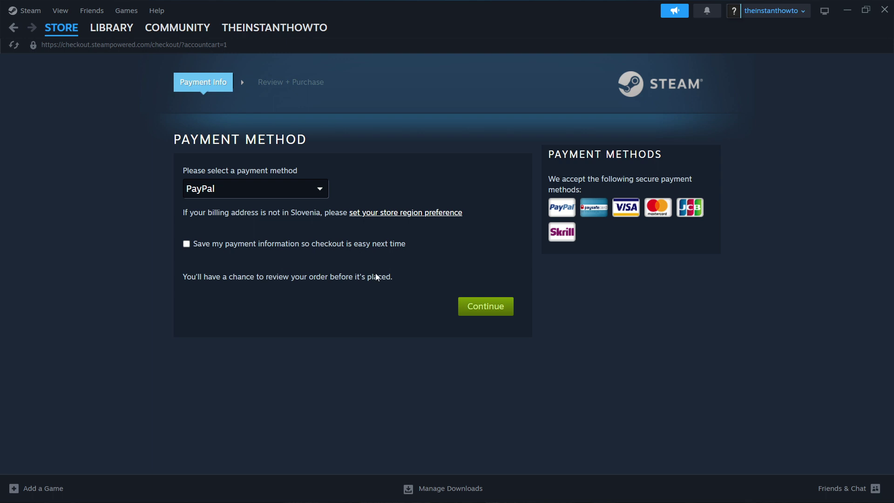
click(111, 30)
In the Library, open the Install dialog for Call of Duty® (81.51 GB) targeting Windows-SSD (C:).
click(37, 85)
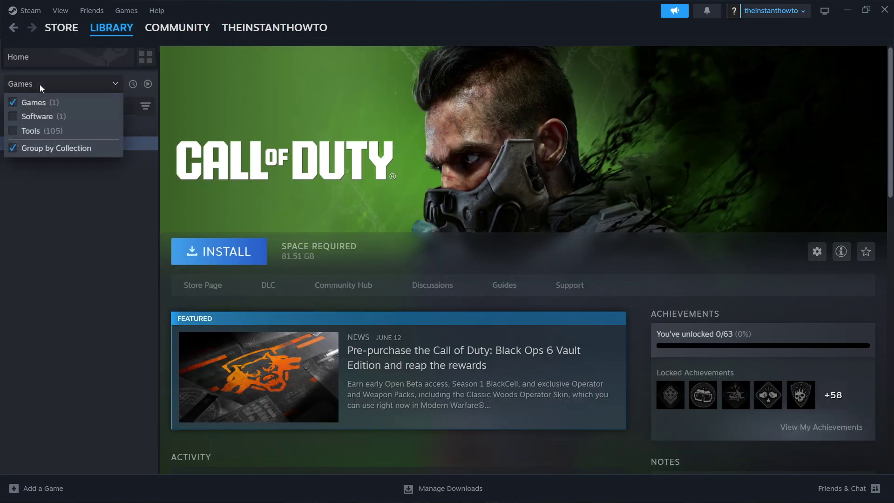
click(40, 88)
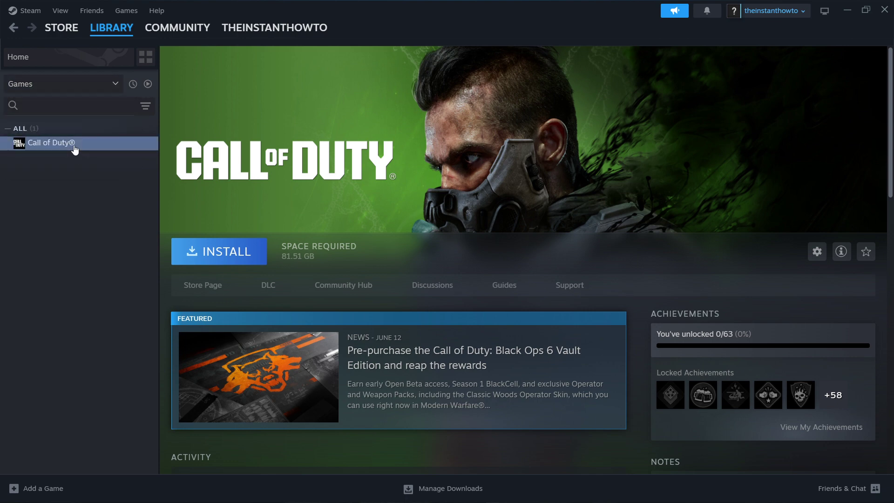
click(238, 251)
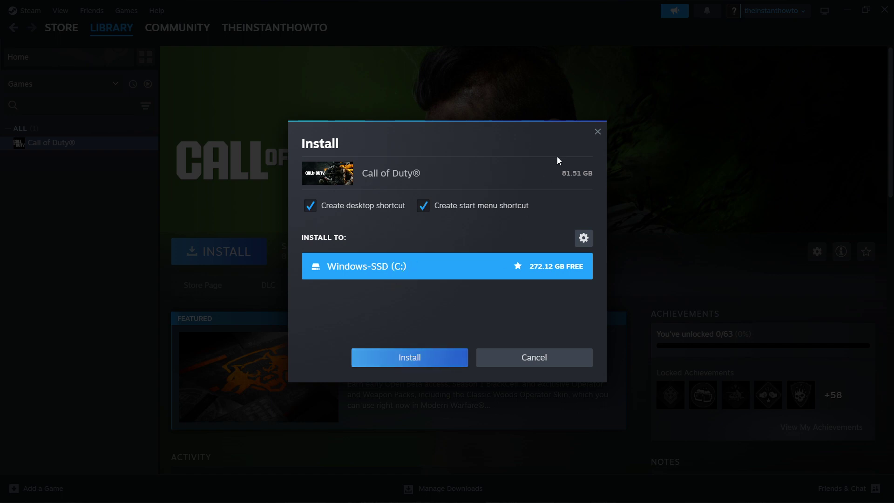
Dismiss the Call of Duty® Install dialog without installing.
click(599, 132)
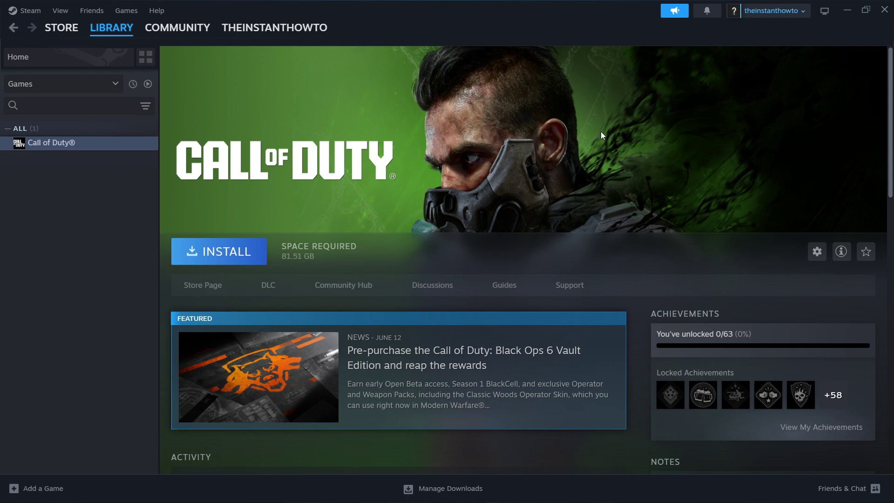